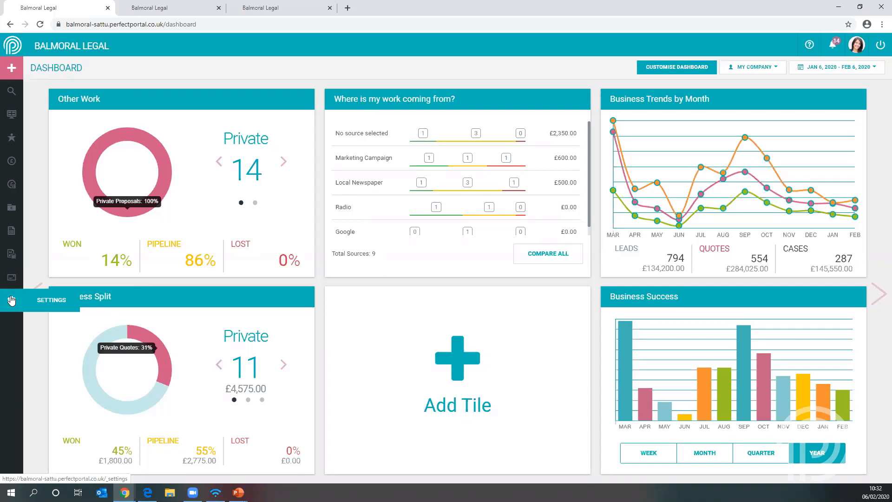
# - Open the Will Enquiry email design from the company's general settings to view its header image and colours
pyautogui.click(11, 300)
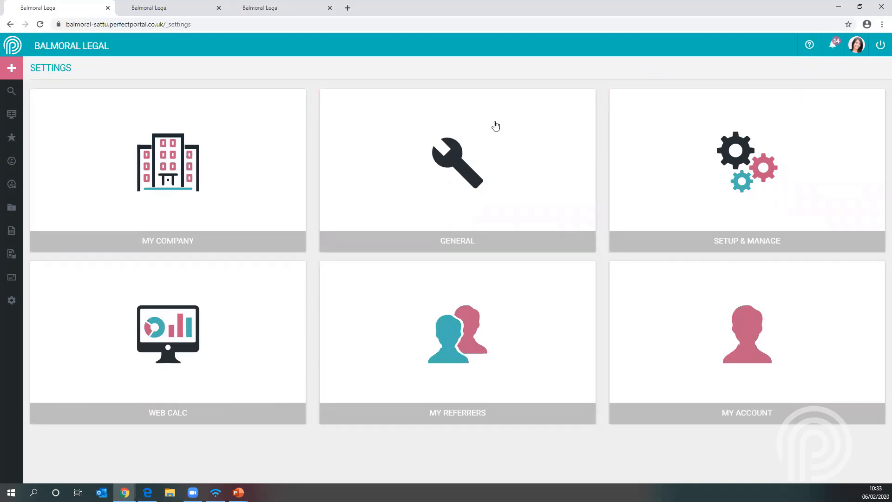
pyautogui.click(462, 161)
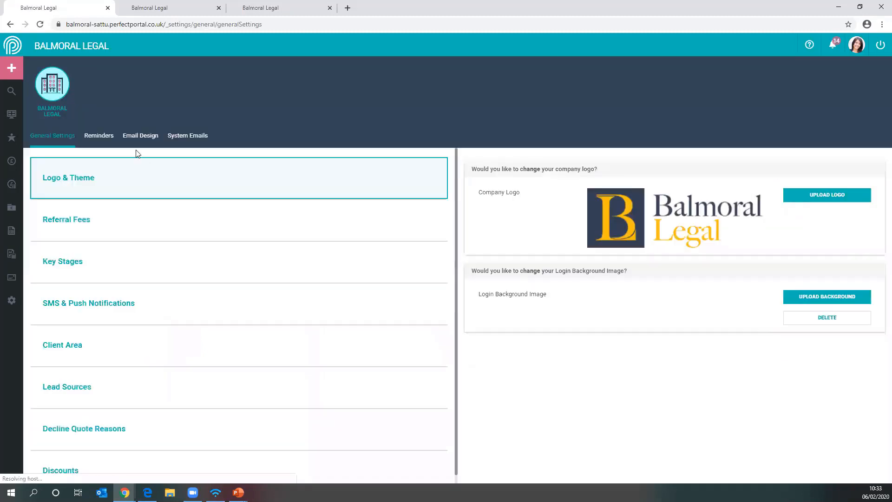
pyautogui.click(139, 136)
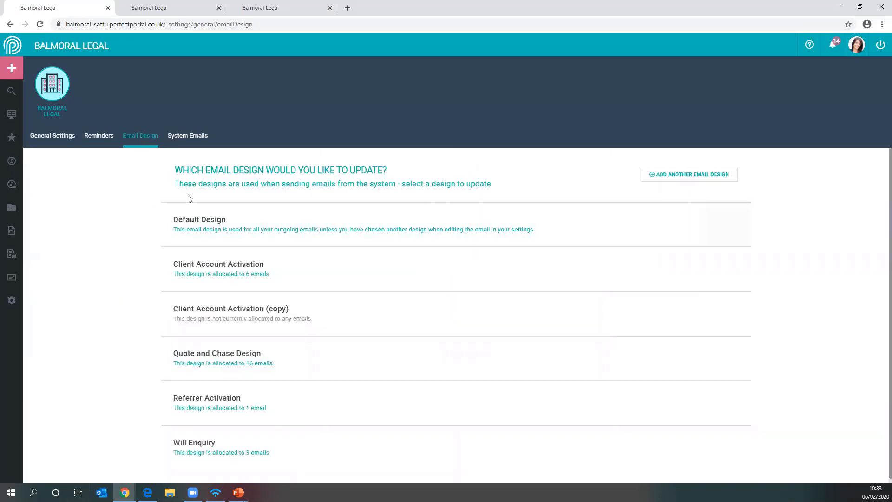
pyautogui.scroll(-1, 149, 224)
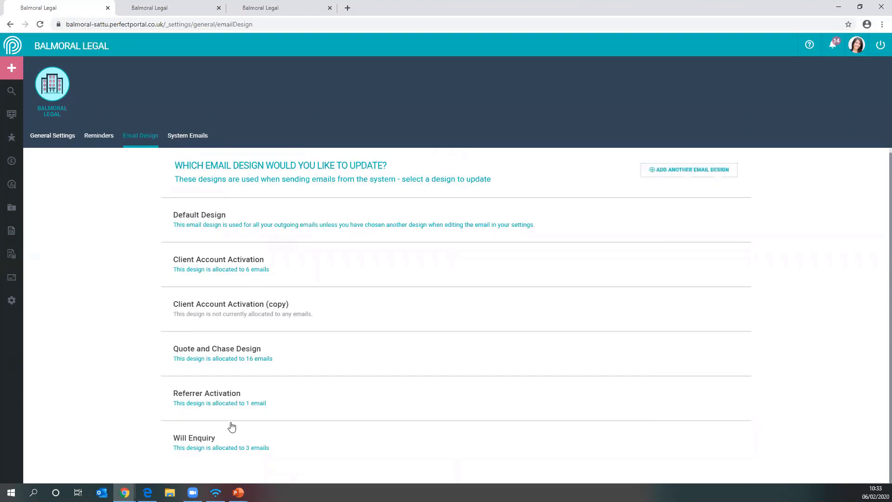
pyautogui.click(228, 441)
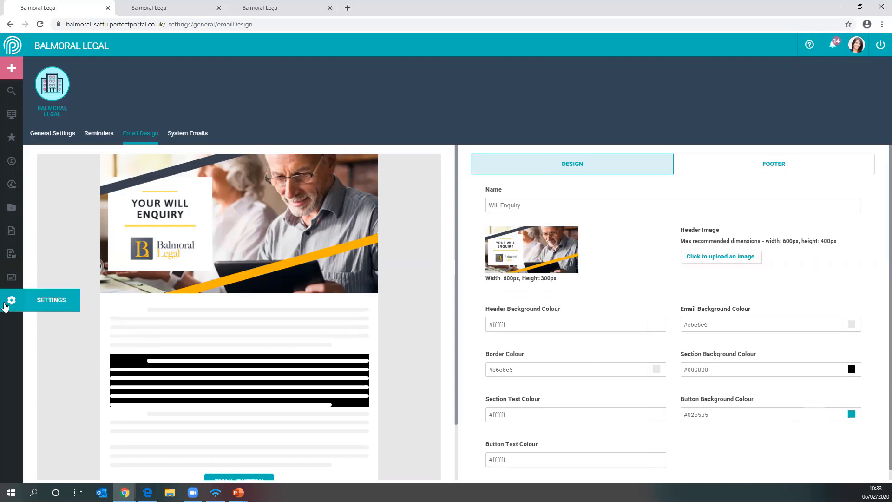
# - Open the Will Enquiry template from the enquiry list in the Setup & Manage settings
pyautogui.click(8, 304)
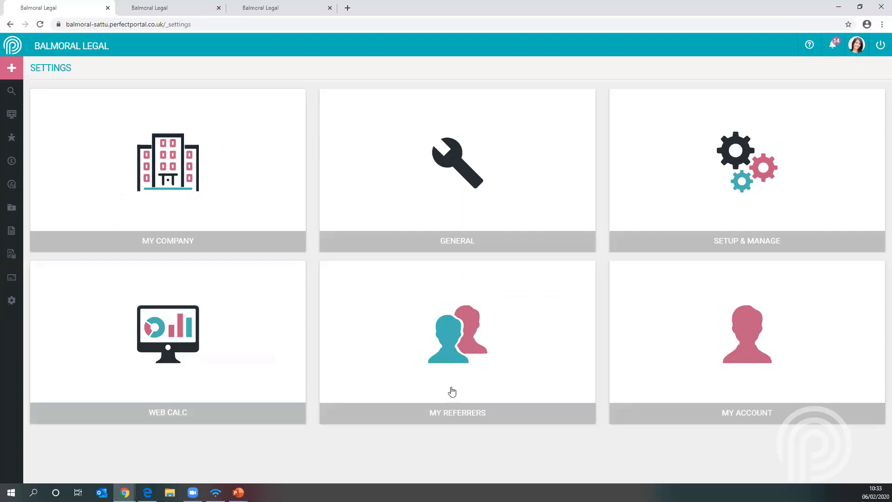
pyautogui.click(731, 173)
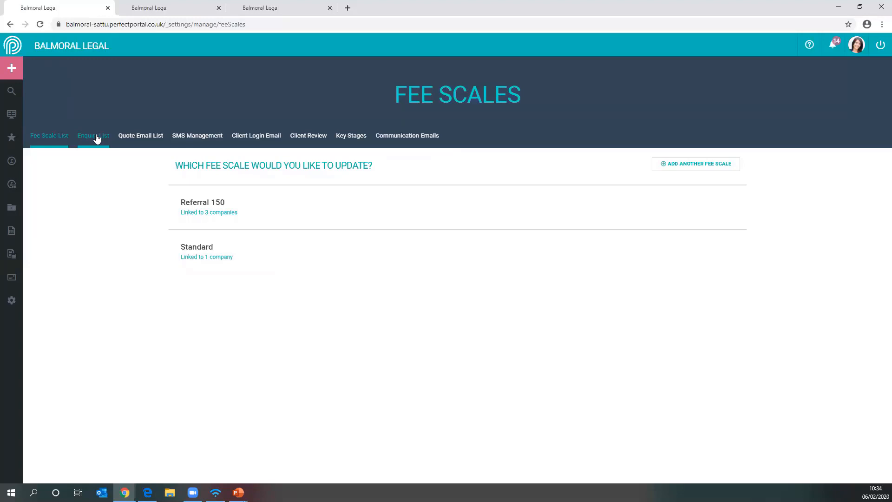
pyautogui.click(95, 138)
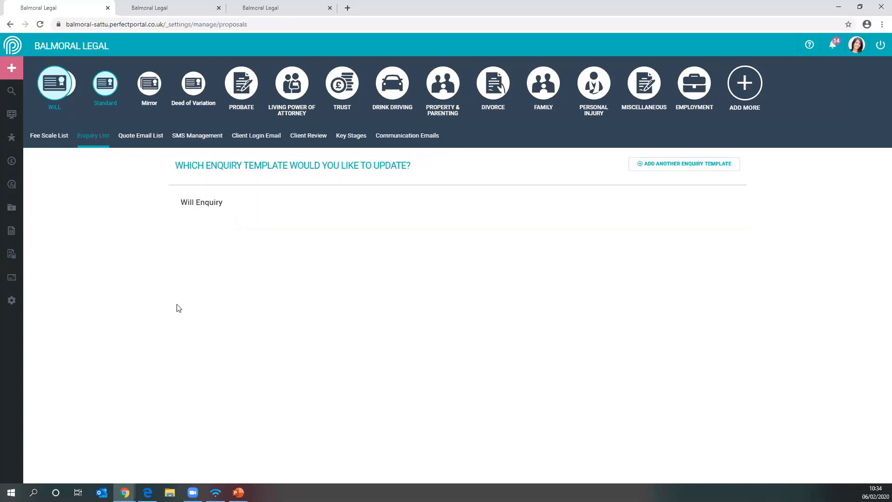
pyautogui.click(230, 203)
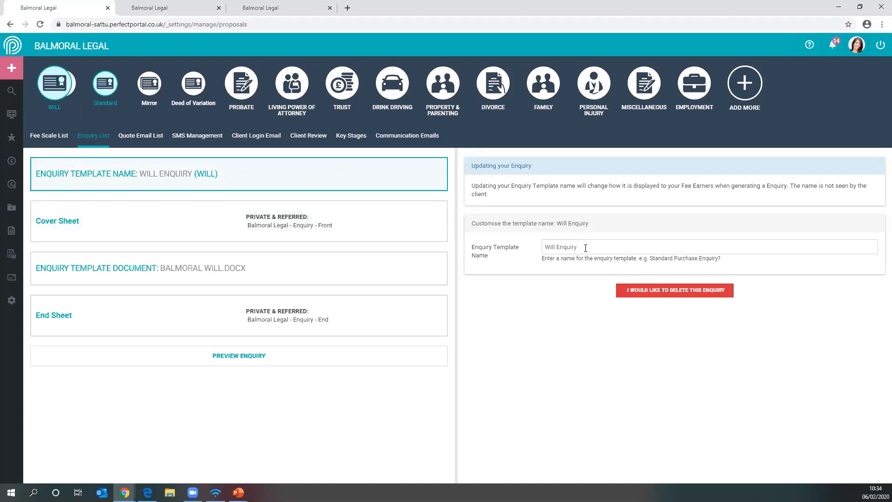
# - Enter Will Enquiry as the enquiry template name
pyautogui.moveTo(586, 248); pyautogui.dragTo(490, 256)
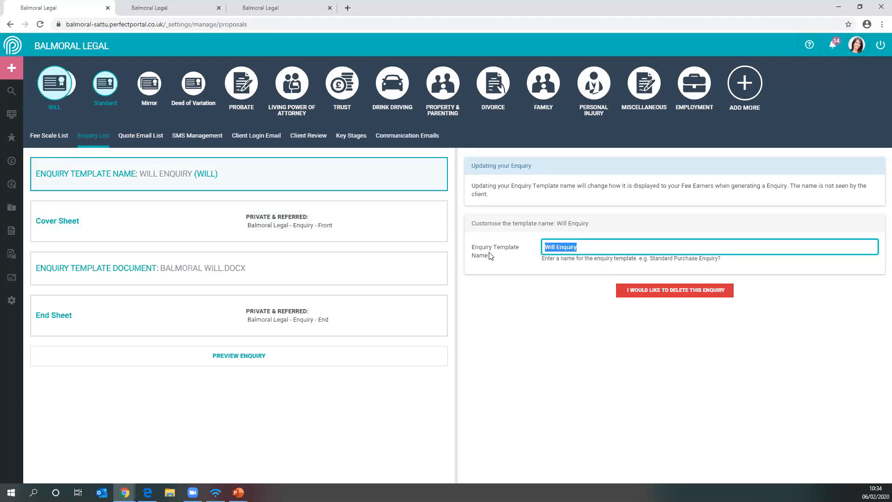
pyautogui.write('wILL eNQUIRY')
pyautogui.moveTo(587, 248); pyautogui.dragTo(522, 251)
pyautogui.write('Will ')
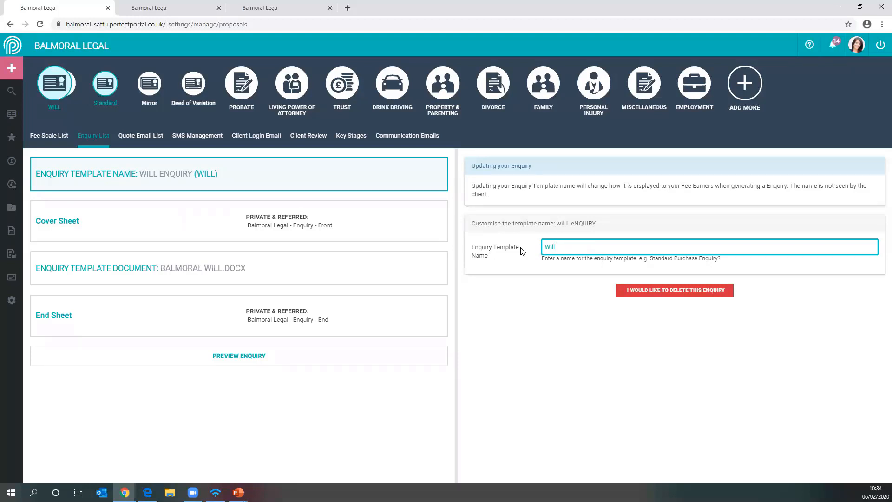
pyautogui.write('Enquiry')
# - Review the enquiry template's cover sheet, end sheet and template document settings
pyautogui.click(172, 228)
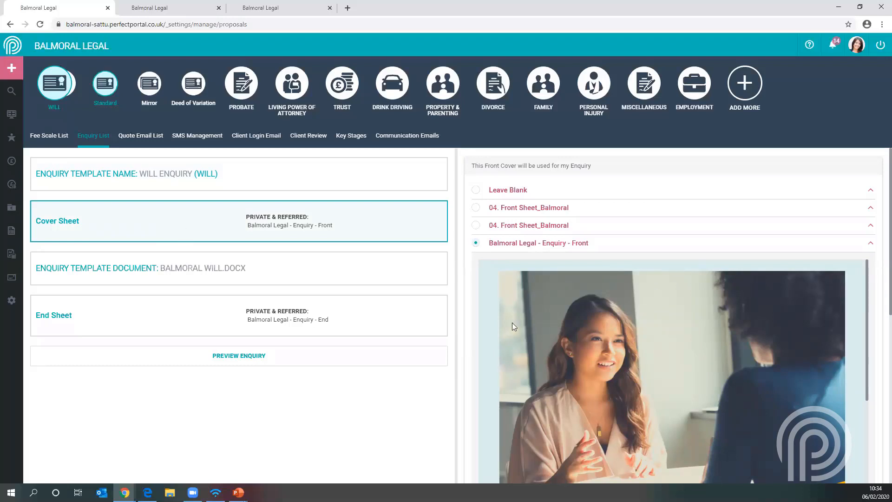
pyautogui.scroll(-5, 604, 297)
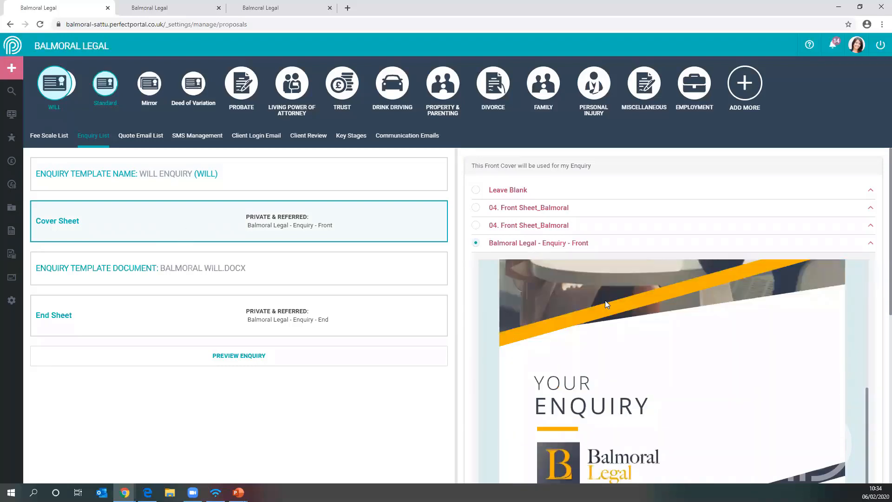
pyautogui.scroll(-1, 607, 311)
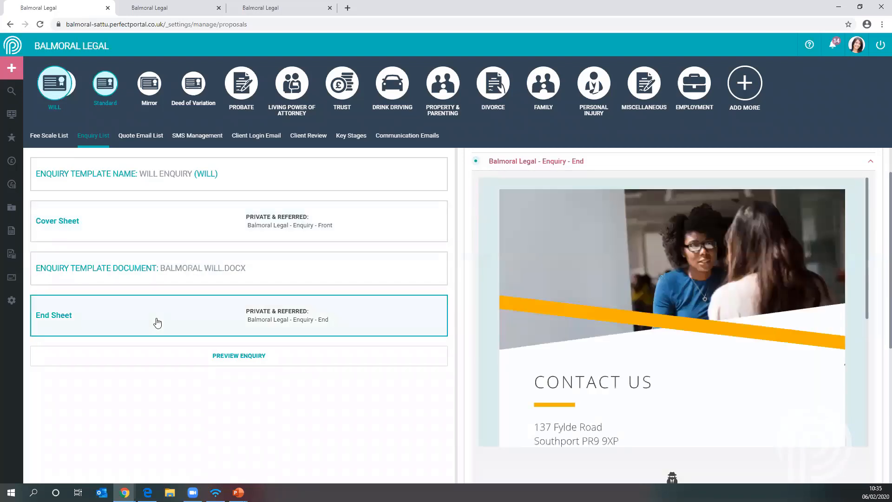
pyautogui.scroll(-3, 626, 287)
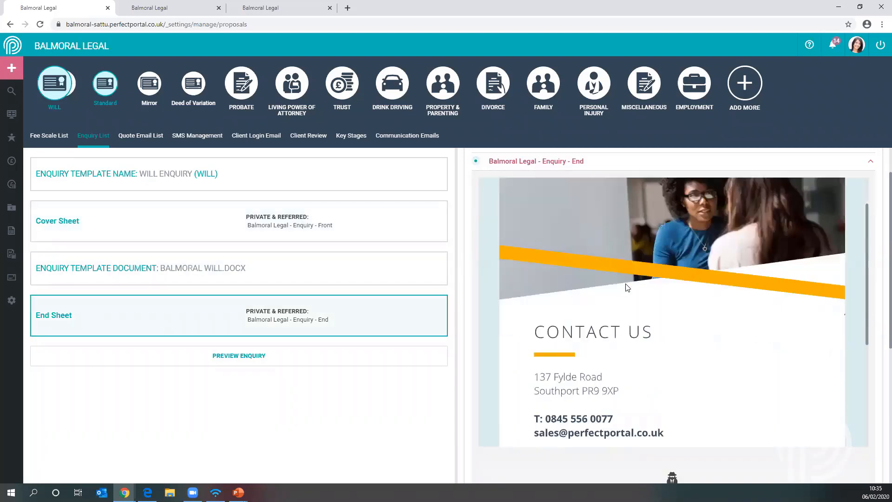
pyautogui.scroll(-2, 625, 286)
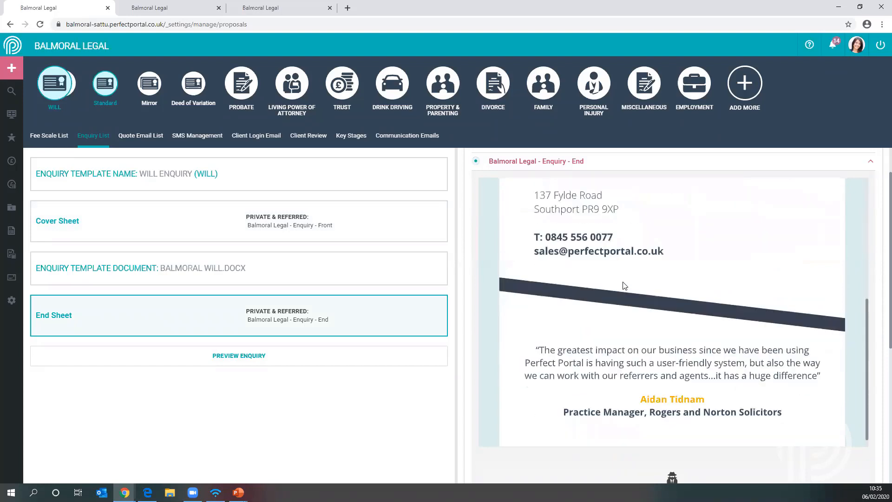
pyautogui.scroll(5, 625, 286)
pyautogui.scroll(1, 623, 284)
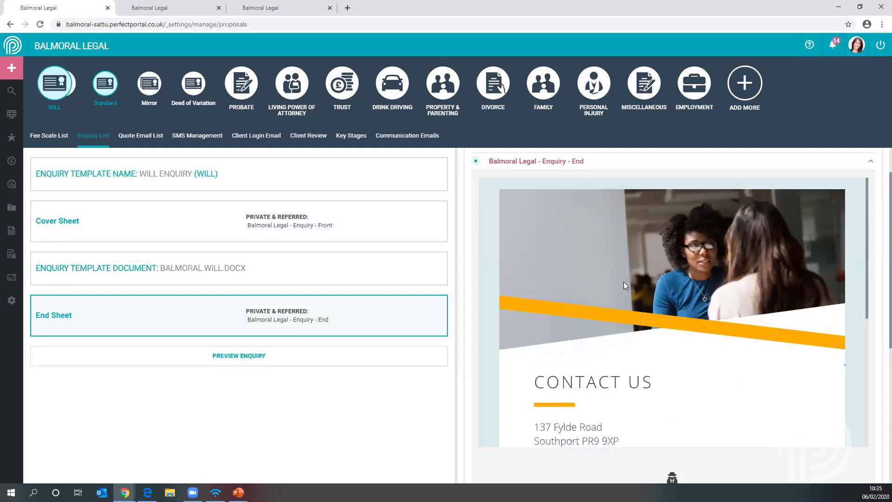
pyautogui.click(224, 276)
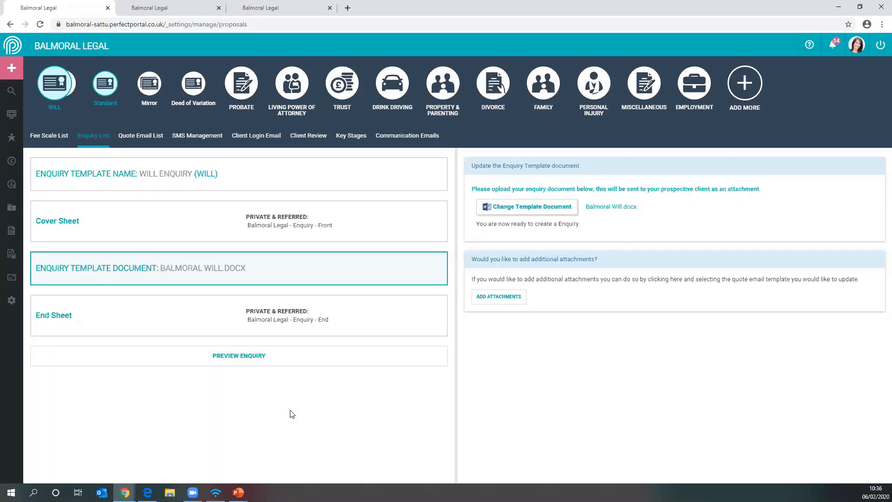
# - Open the settings of the Will Enquiry email template in the quote email list
pyautogui.click(141, 137)
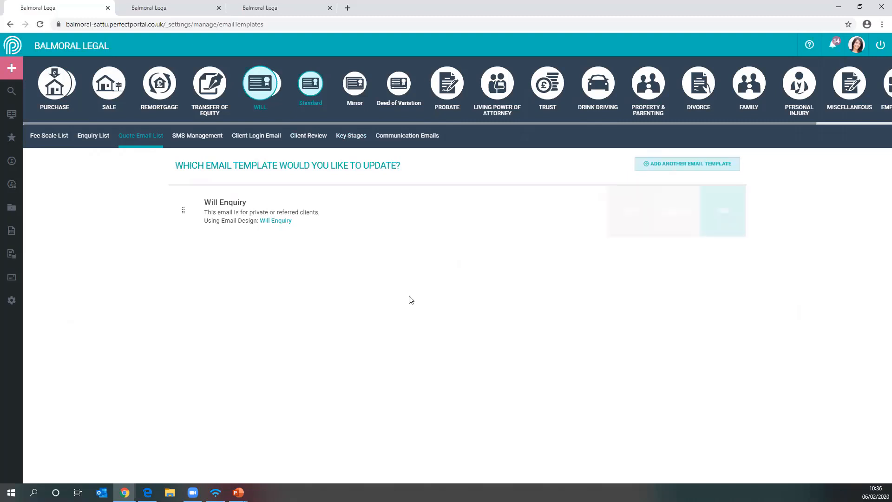
pyautogui.click(262, 206)
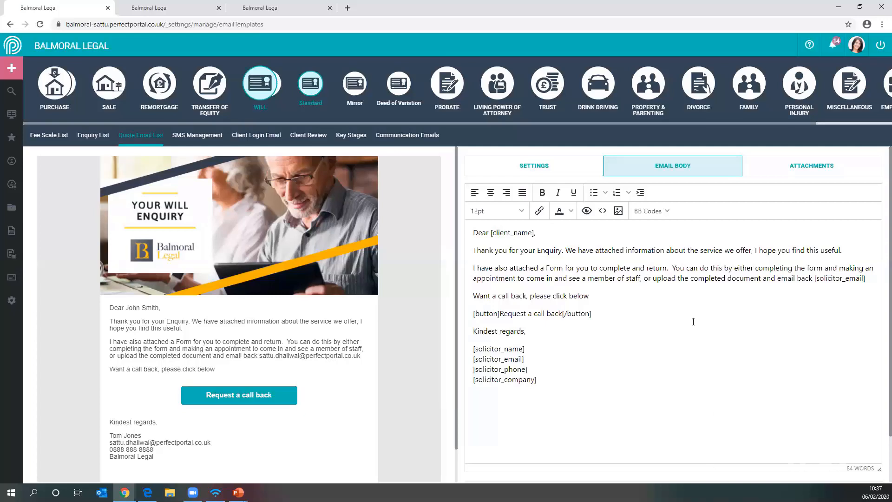
pyautogui.click(539, 171)
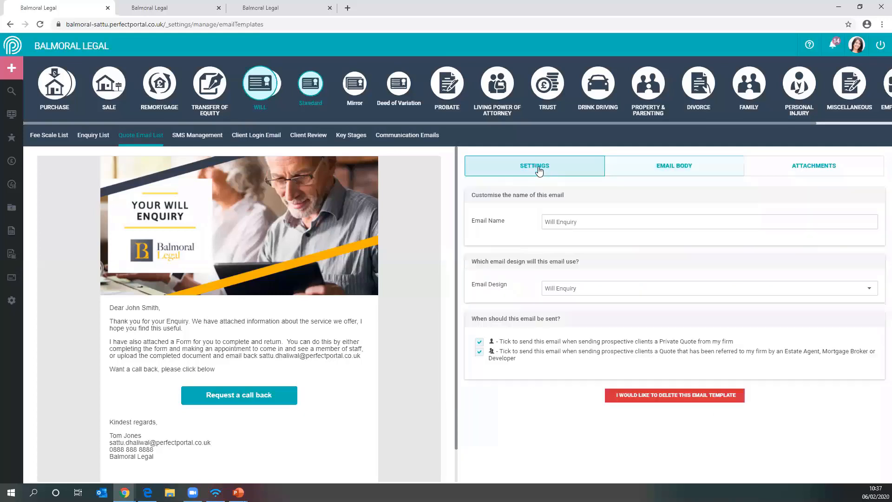
# - Name the email Will Enquiry and assign it the Will Enquiry email design
pyautogui.tripleClick(599, 221)
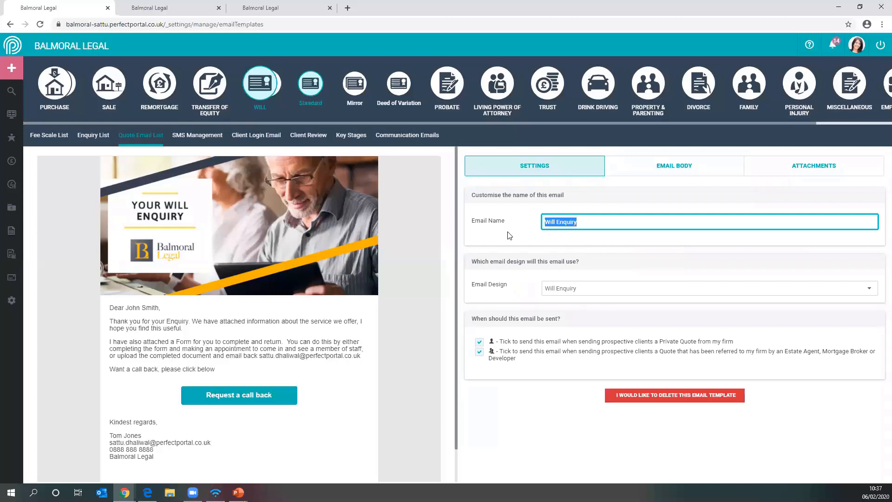
pyautogui.write('Will Enquiry')
pyautogui.click(608, 291)
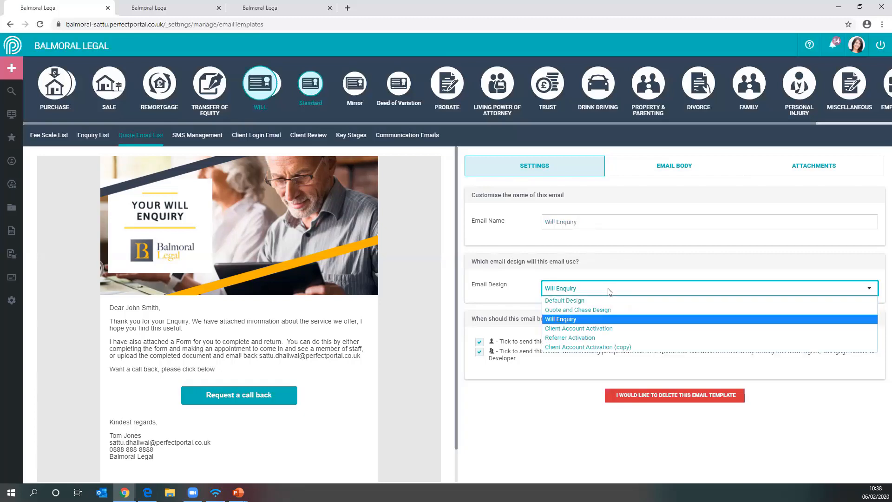
pyautogui.click(565, 319)
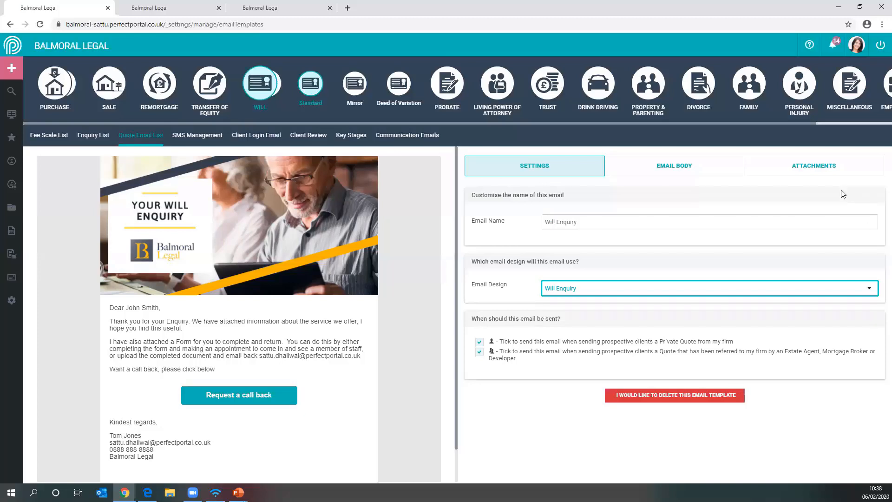
# - Try adding Quote pdf to the attachments sent with the Will Enquiry email
pyautogui.click(818, 174)
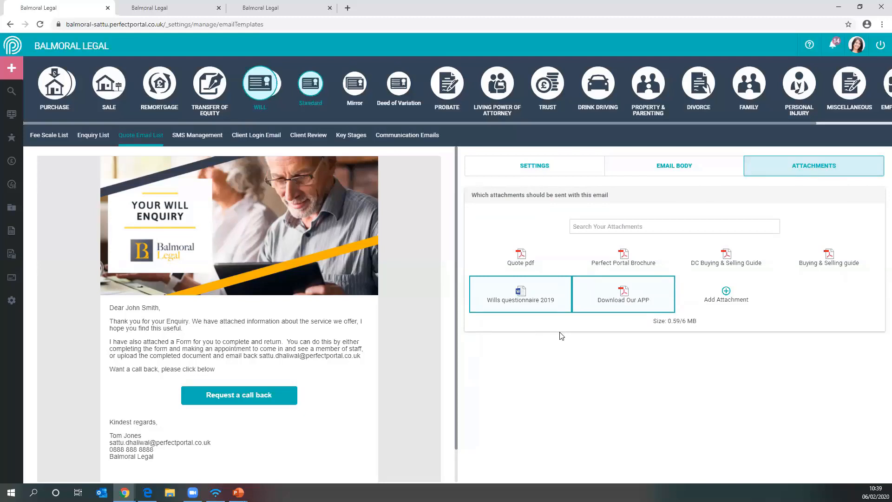
pyautogui.click(552, 247)
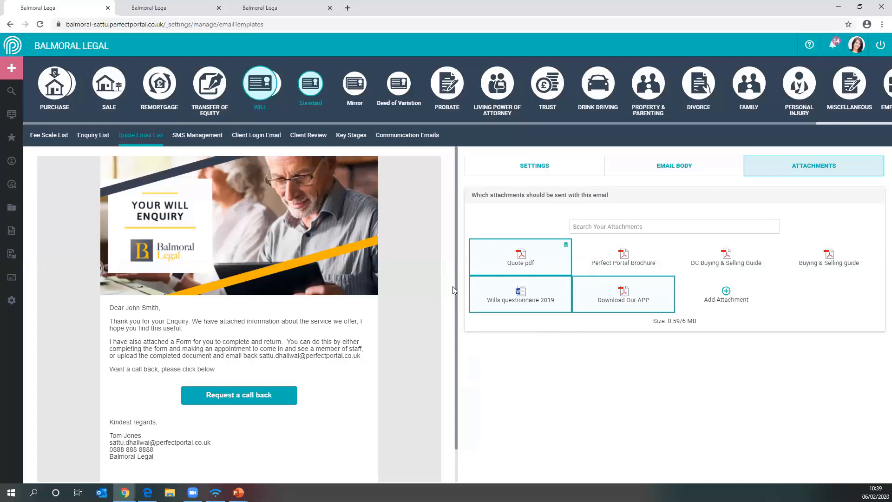
pyautogui.click(481, 255)
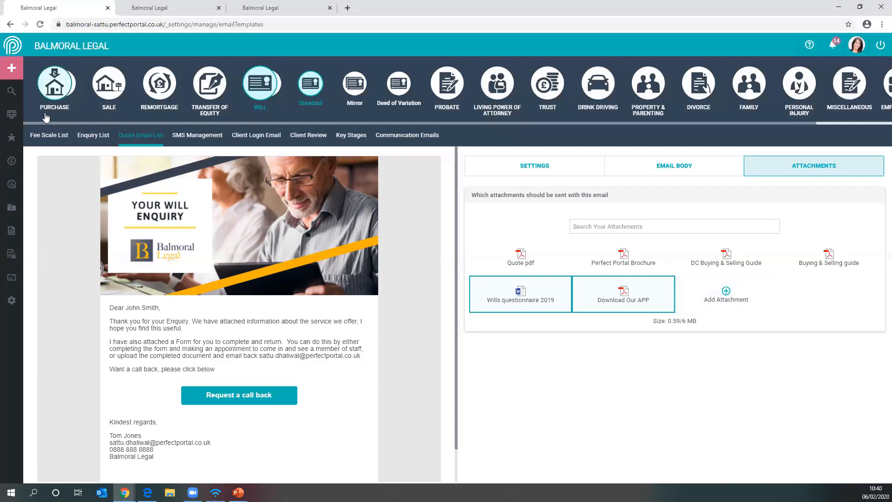
# - Return to the dashboard and create a new enquiry for a Standard Will
pyautogui.click(11, 116)
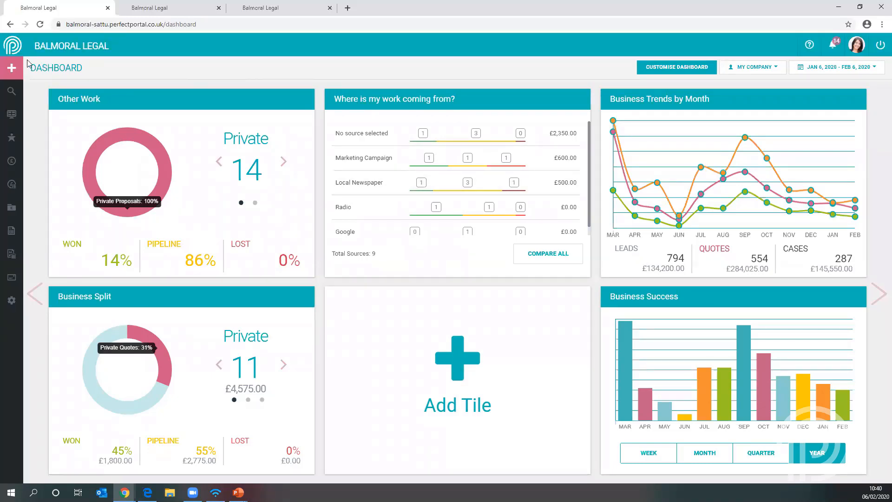
pyautogui.click(12, 70)
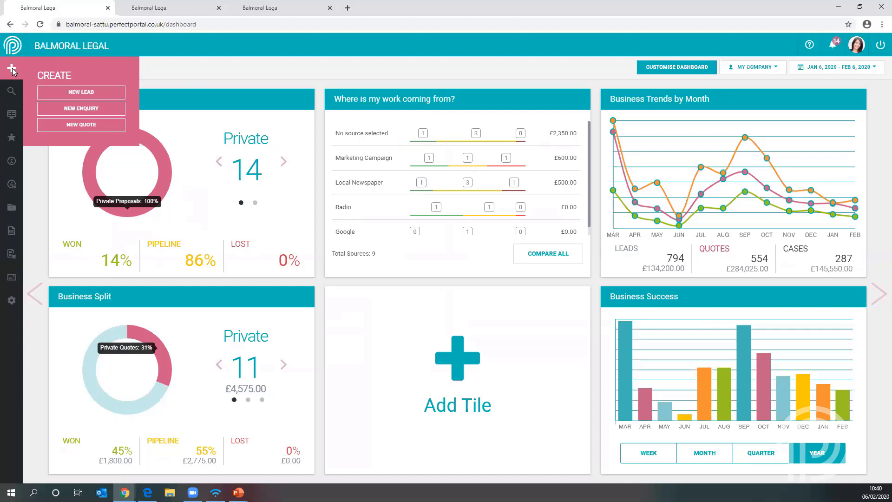
pyautogui.click(88, 110)
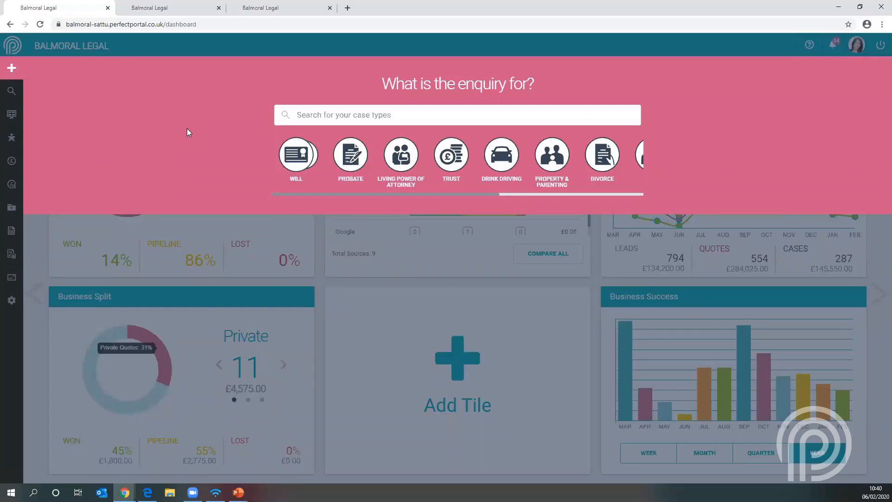
pyautogui.click(296, 154)
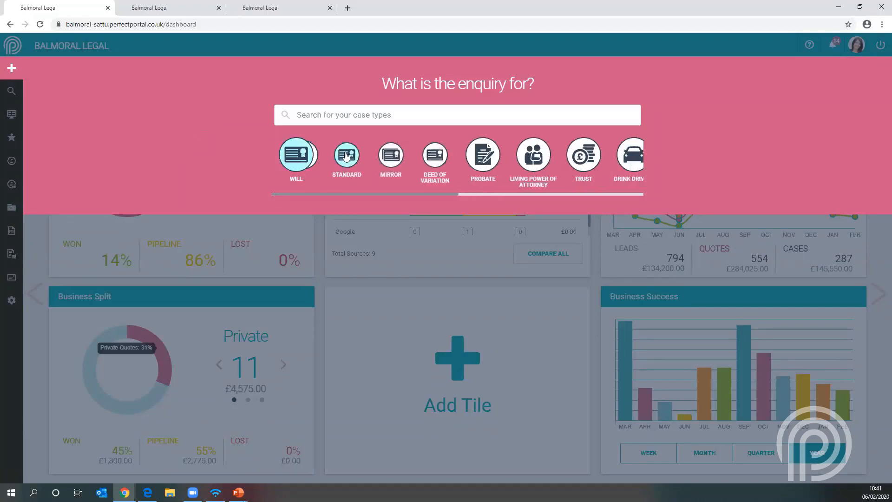
pyautogui.click(346, 157)
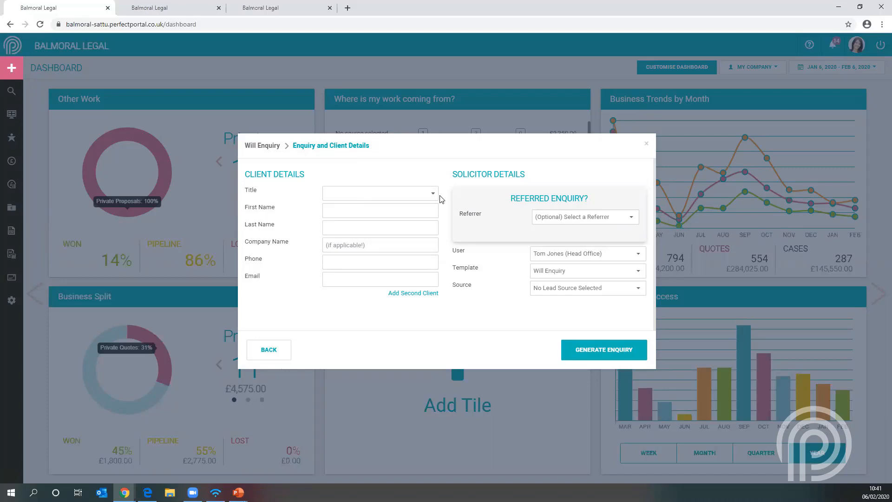
# - Set the client's title to Mrs and enter the client's first and last name in the enquiry's client details
pyautogui.click(340, 199)
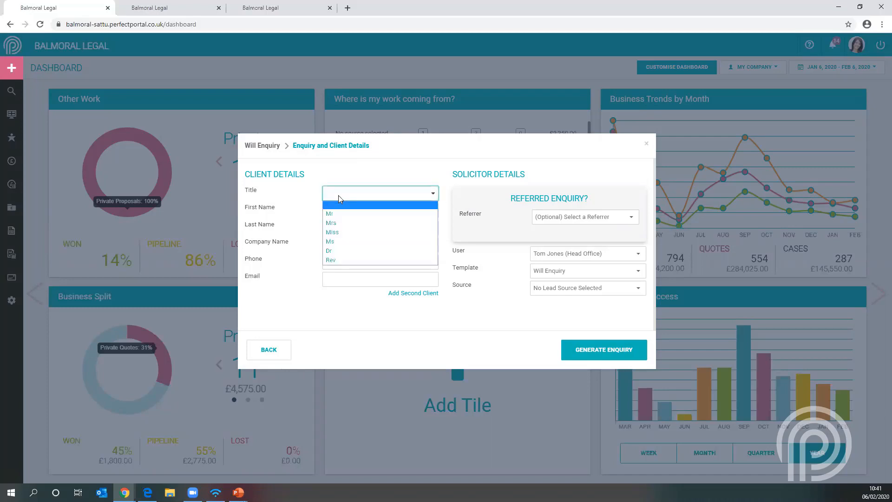
pyautogui.click(334, 223)
pyautogui.click(336, 204)
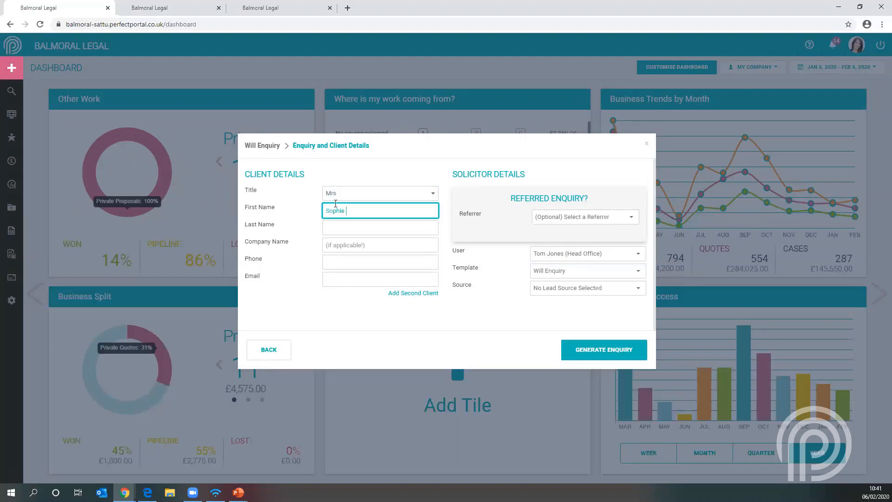
pyautogui.click(339, 227)
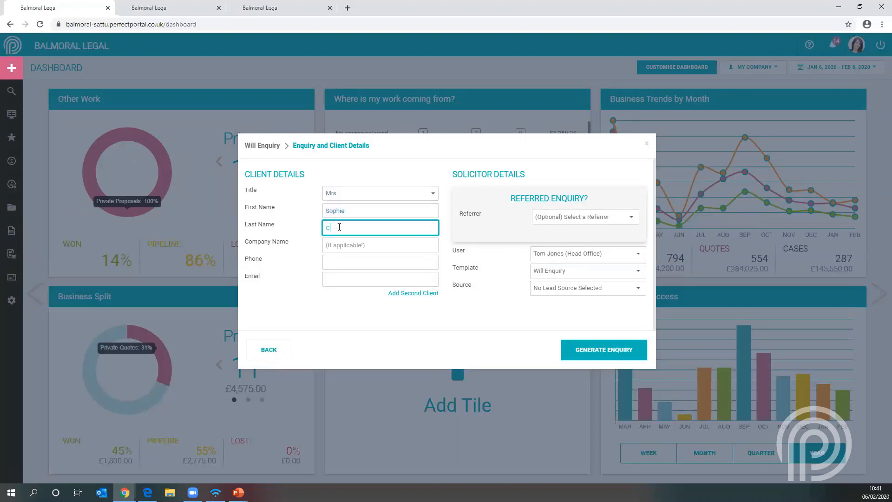
# - Fill in the client's phone number and e-mail address in the enquiry's client details
pyautogui.click(333, 265)
pyautogui.write('0000')
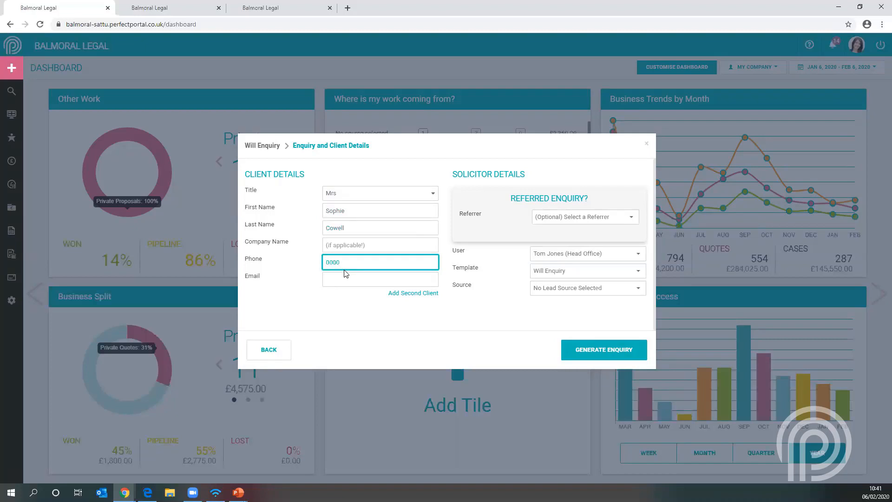
pyautogui.click(345, 277)
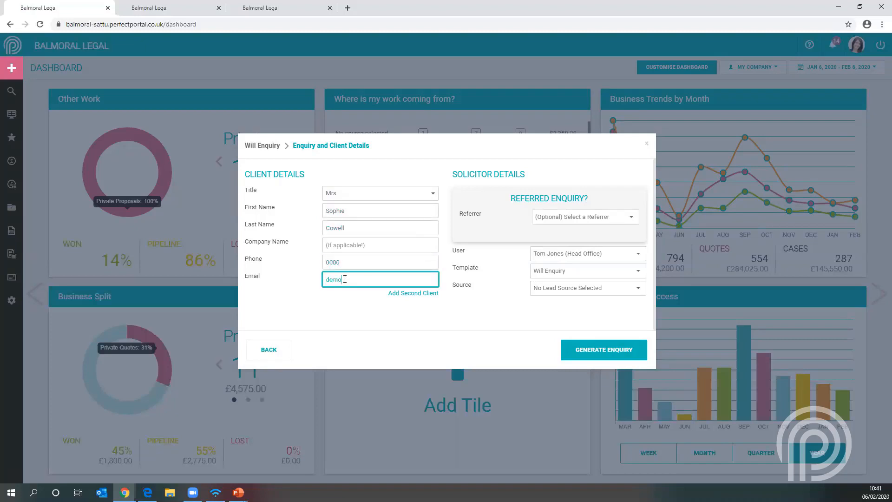
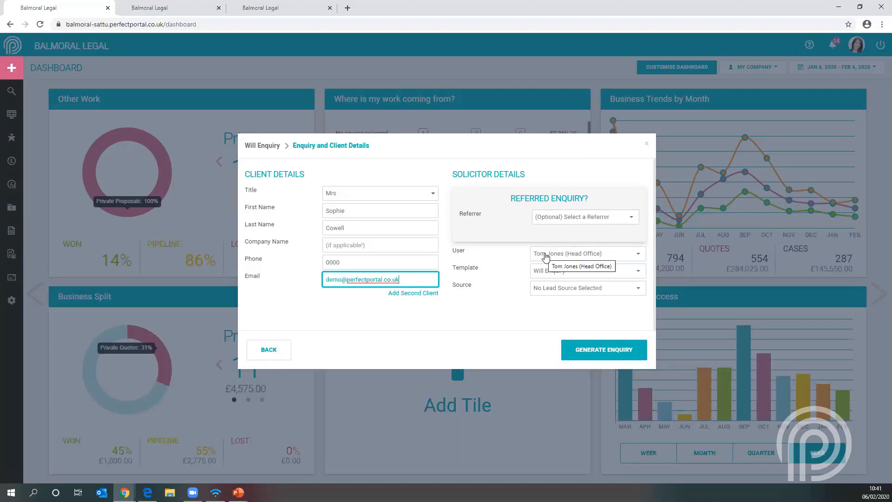
# - Set the lead source to Local Newspaper, choose the Will Enquiry template and generate the enquiry
pyautogui.click(559, 289)
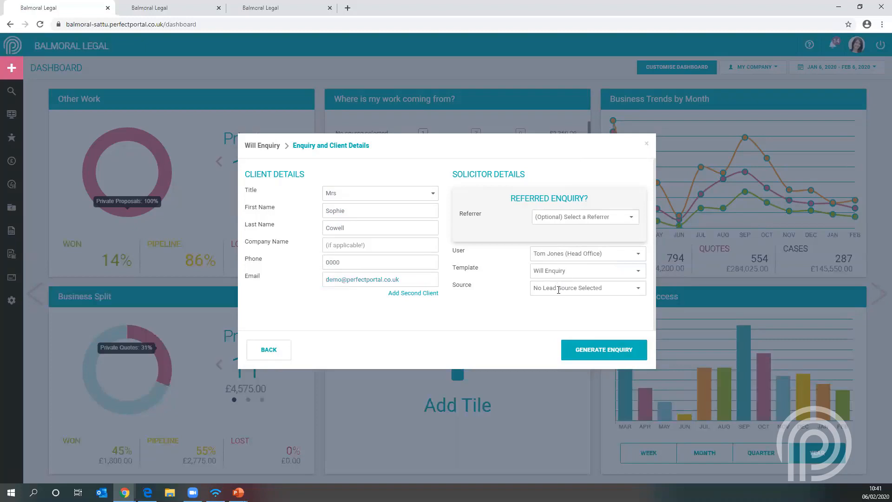
pyautogui.click(561, 320)
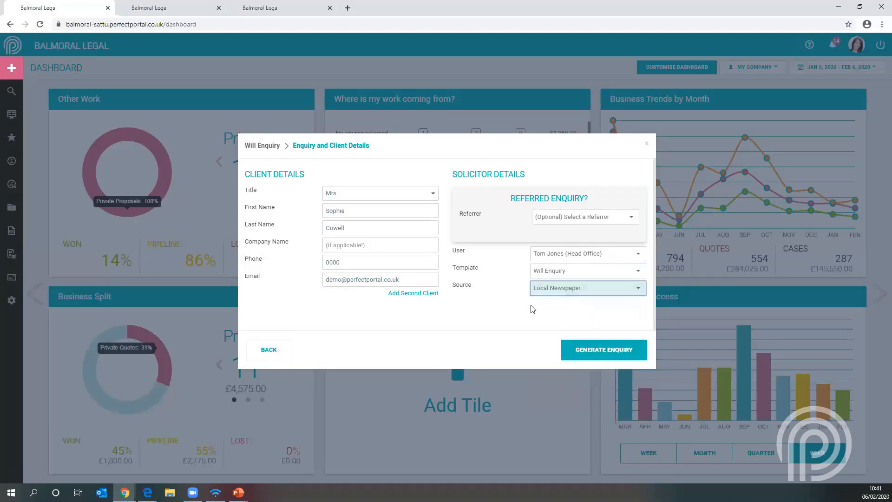
pyautogui.click(555, 271)
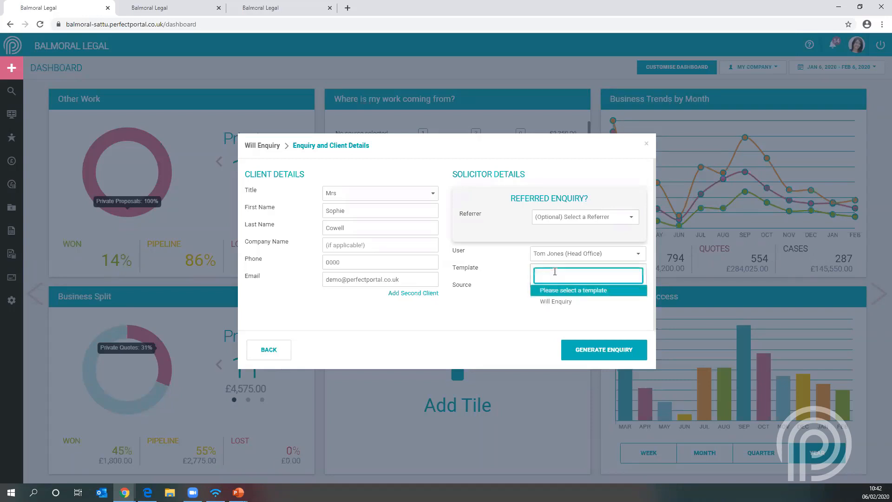
pyautogui.click(553, 302)
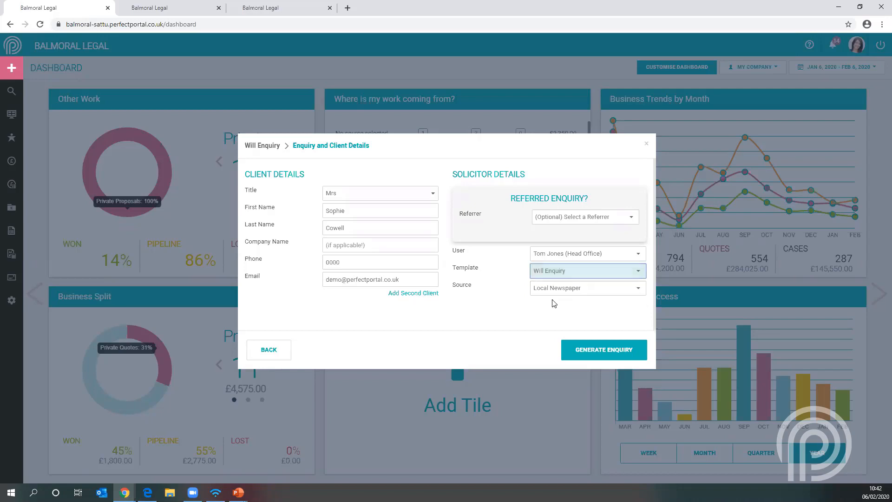
pyautogui.click(592, 349)
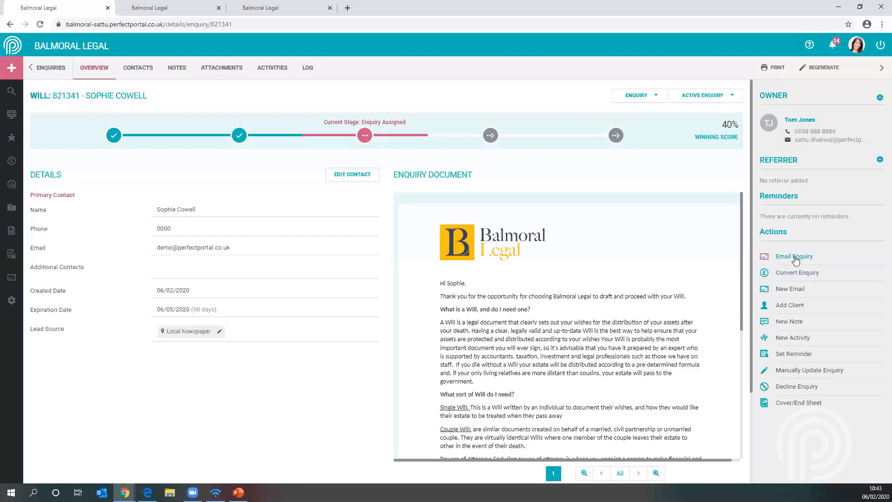
# - Email the enquiry to the client with the Will Enquiry template, checking the selected default documents before sending
pyautogui.click(795, 257)
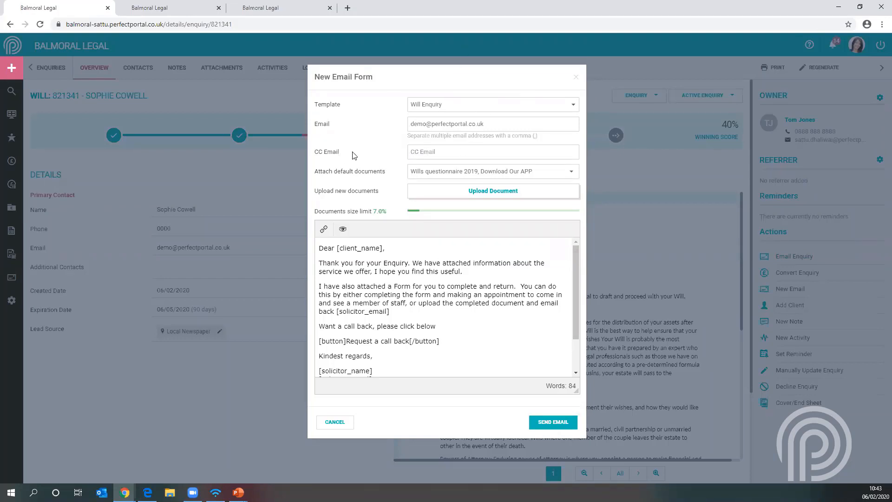
pyautogui.click(553, 174)
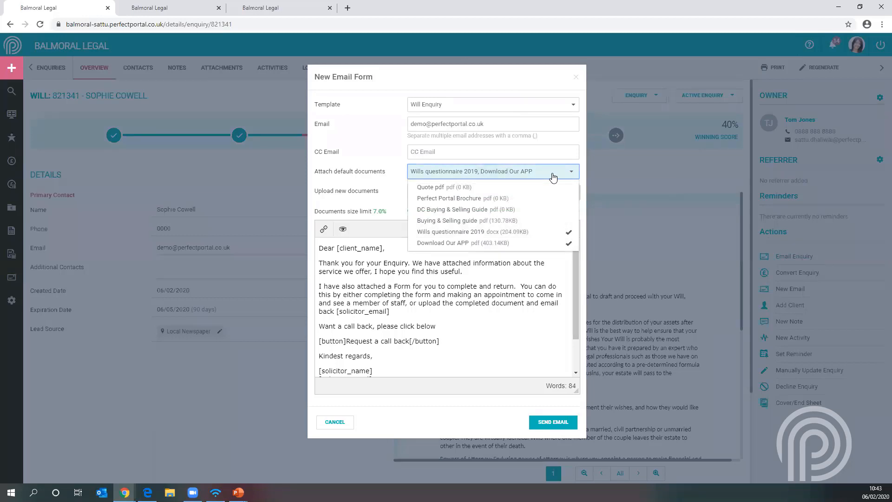
pyautogui.click(389, 173)
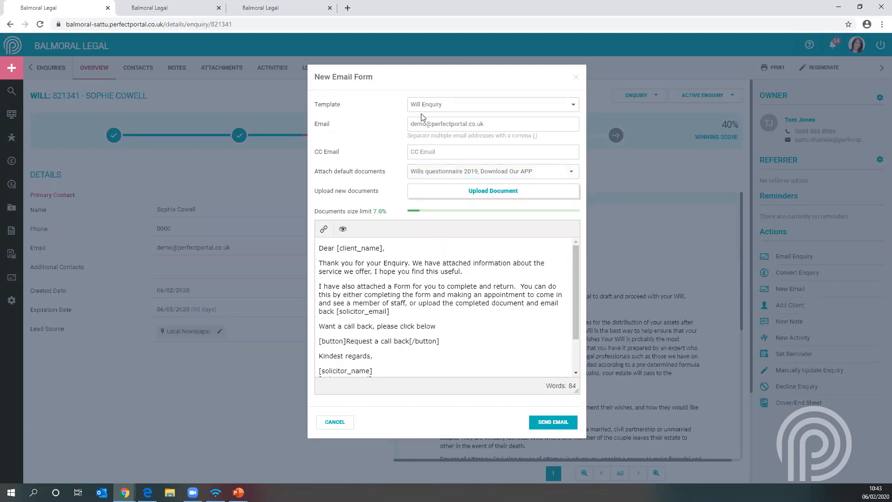
pyautogui.click(469, 105)
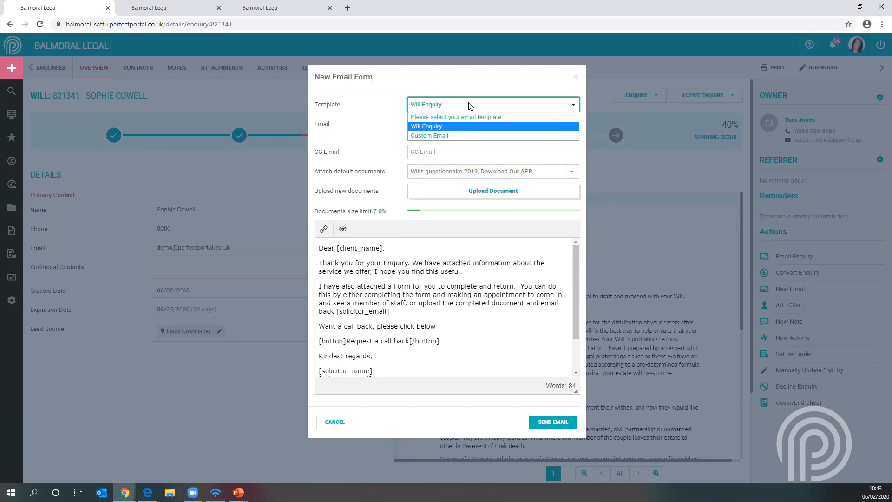
pyautogui.click(442, 127)
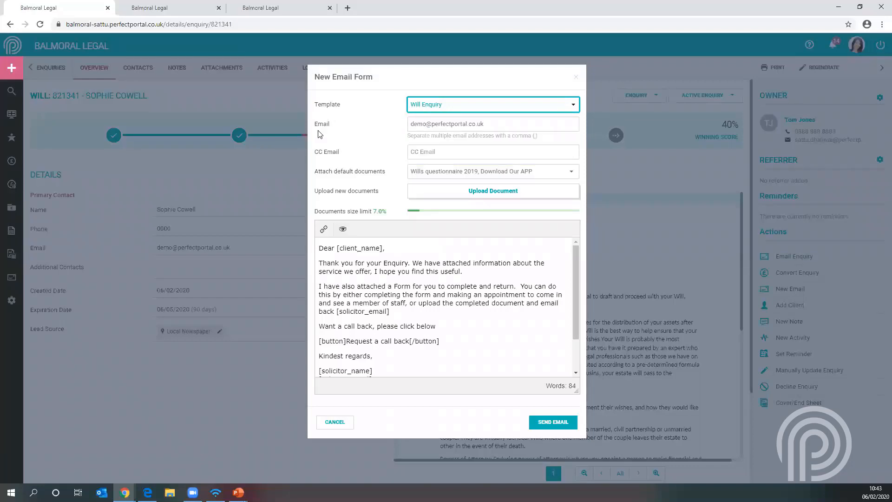
pyautogui.click(549, 423)
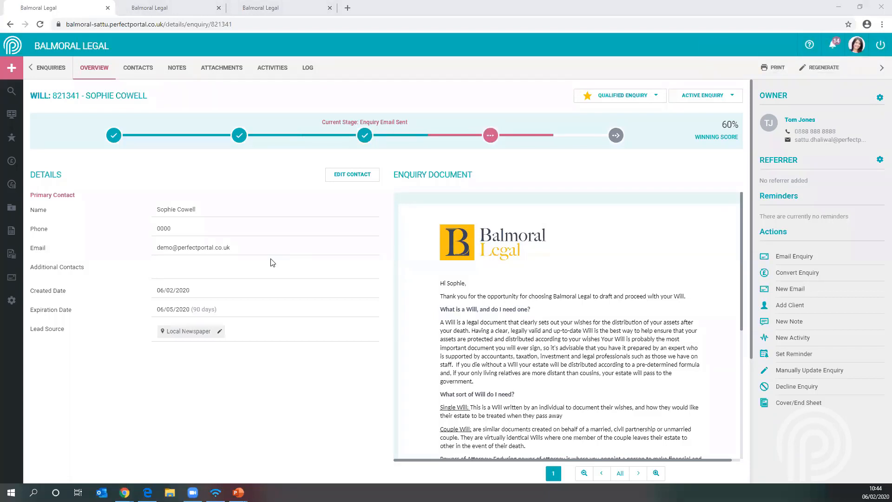
# - Switch to the Outlook mailbox and examine the Will enquiry email's attachments, message and call-back link
pyautogui.hotkey('alt', 'Tab')
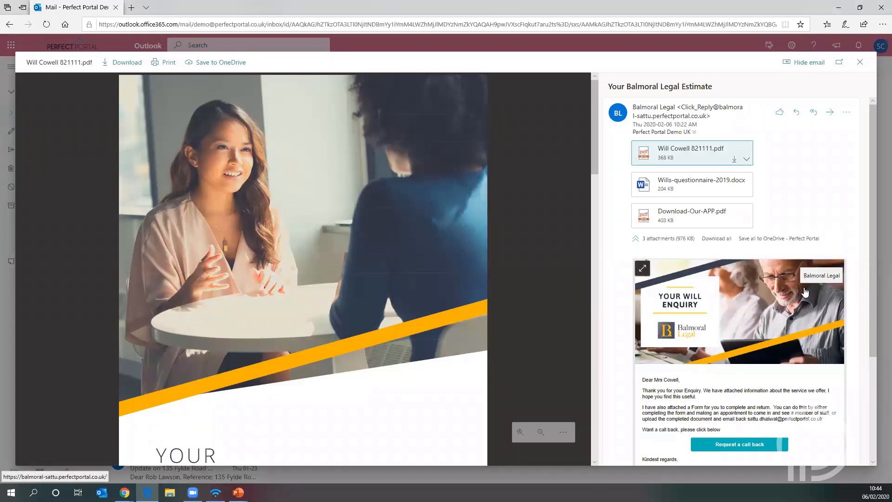
pyautogui.click(876, 74)
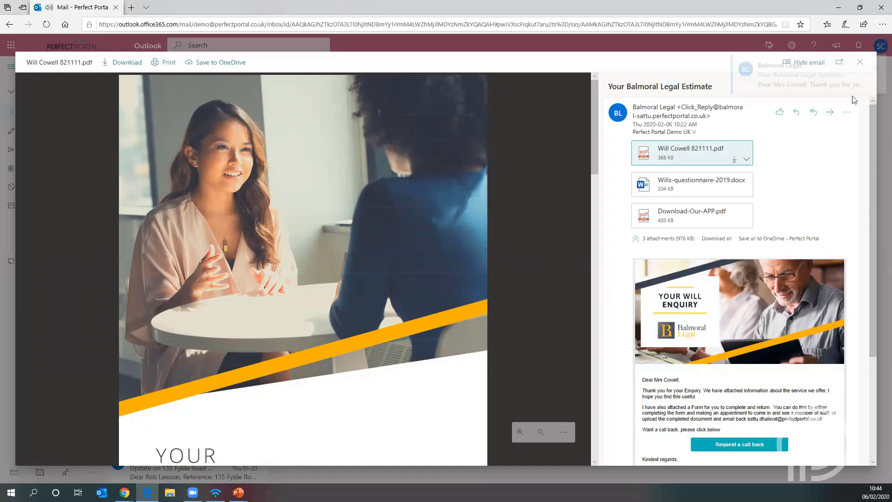
pyautogui.scroll(-1, 751, 279)
pyautogui.scroll(-1, 750, 279)
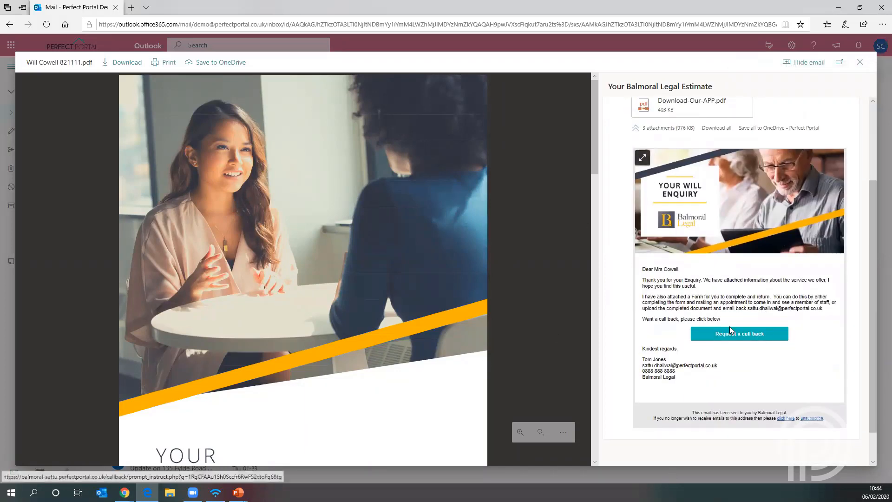
pyautogui.scroll(2, 745, 336)
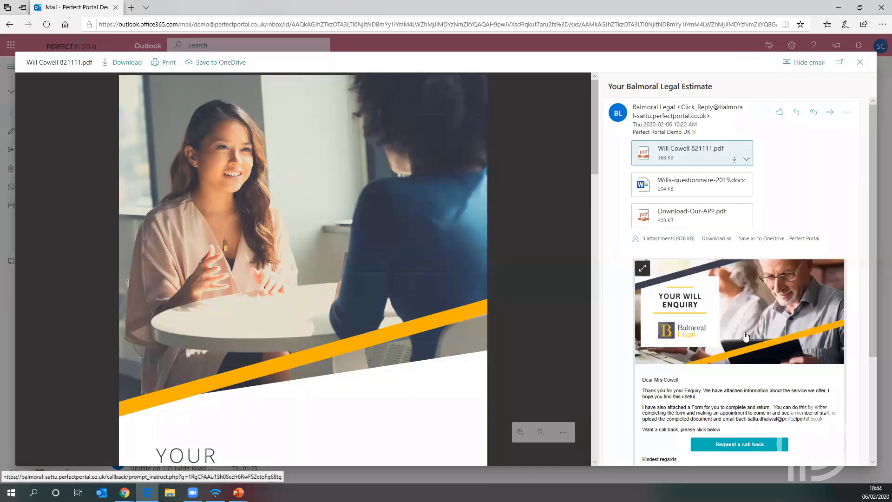
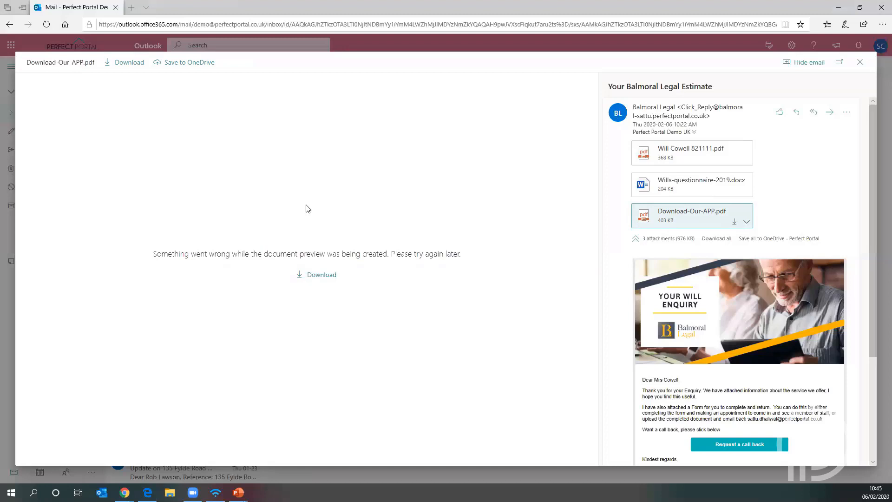
# - Switch back to Perfect Portal in Chrome and compare the private and referred figures of the dashboard's Other Work tile
pyautogui.hotkey('alt', 'Tab')
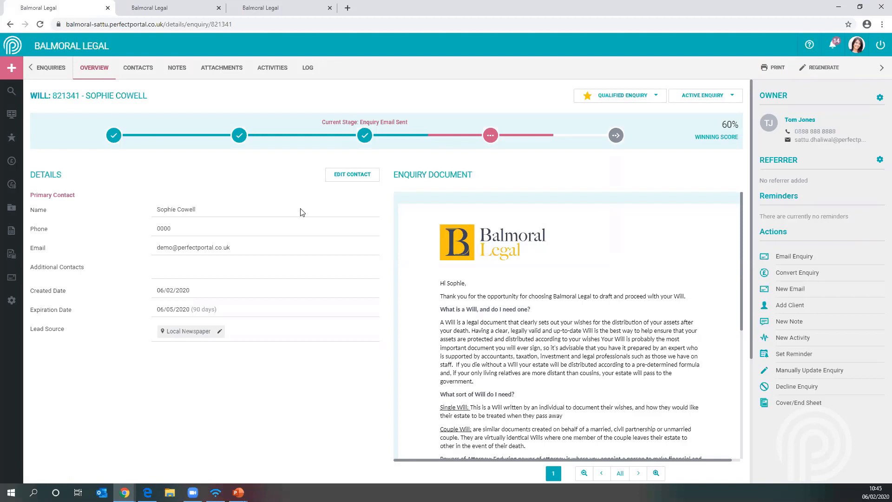
pyautogui.click(11, 115)
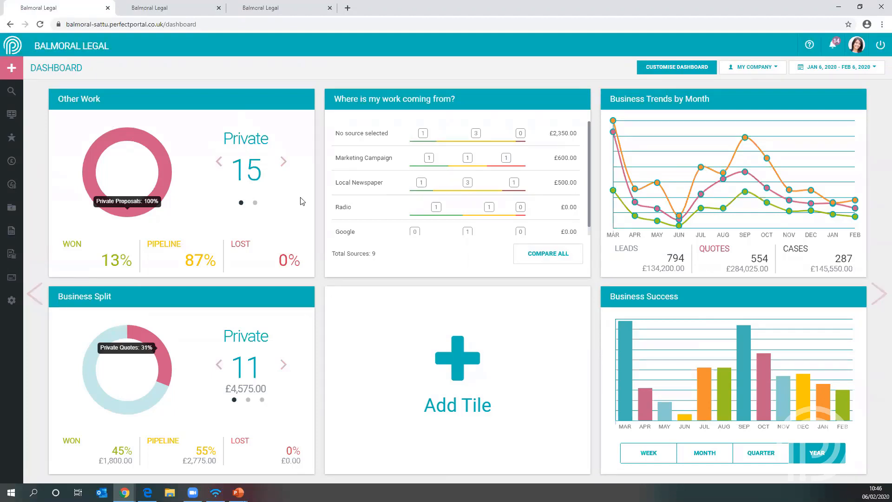
pyautogui.click(284, 162)
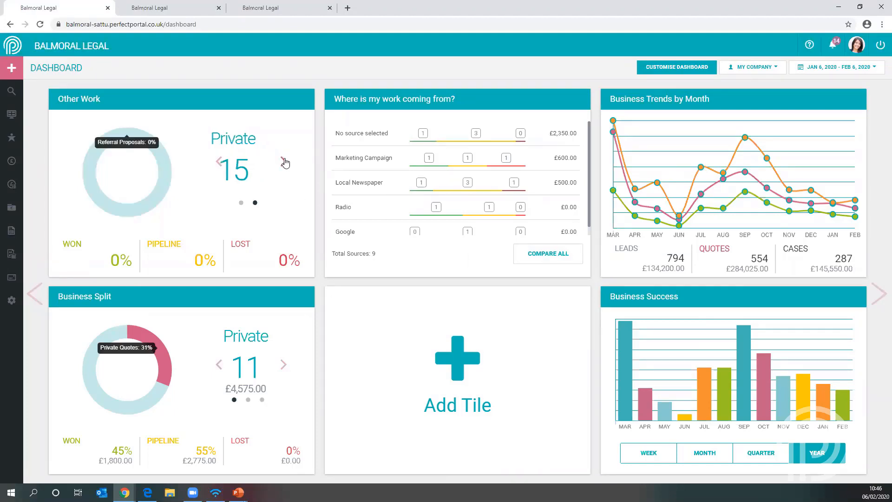
pyautogui.click(283, 162)
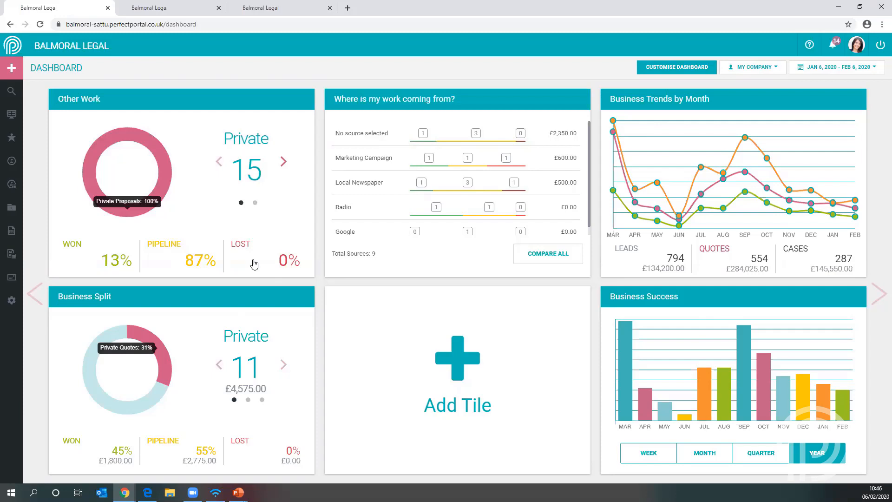
# - Open the detailed enquiries report behind the Control Centre's Enquiry Conversions tile and examine its entries
pyautogui.click(11, 256)
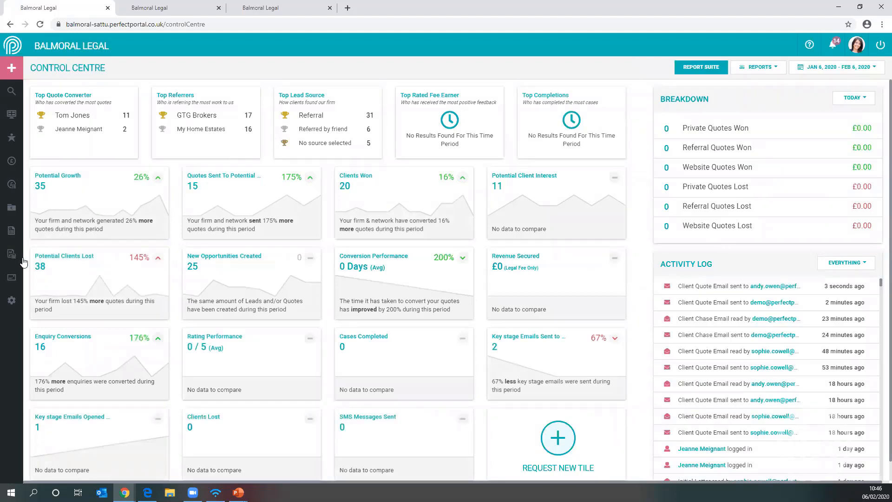
pyautogui.click(128, 361)
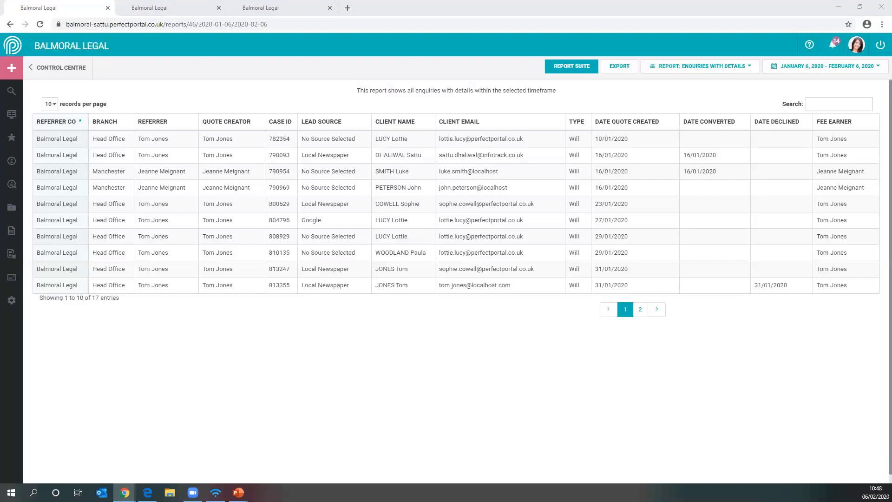
# - Show the dashboard's referred Other Work figures and examine the referrer option in a new Standard Will enquiry, leaving without generating it
pyautogui.click(16, 114)
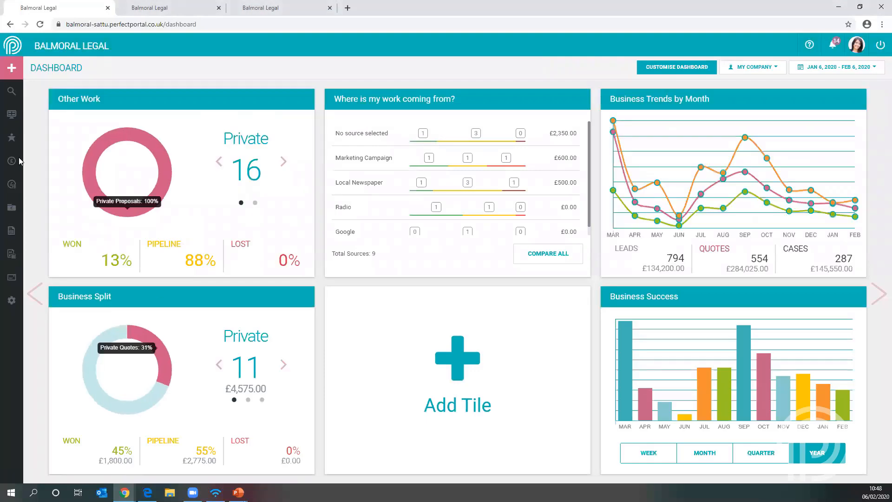
pyautogui.click(285, 163)
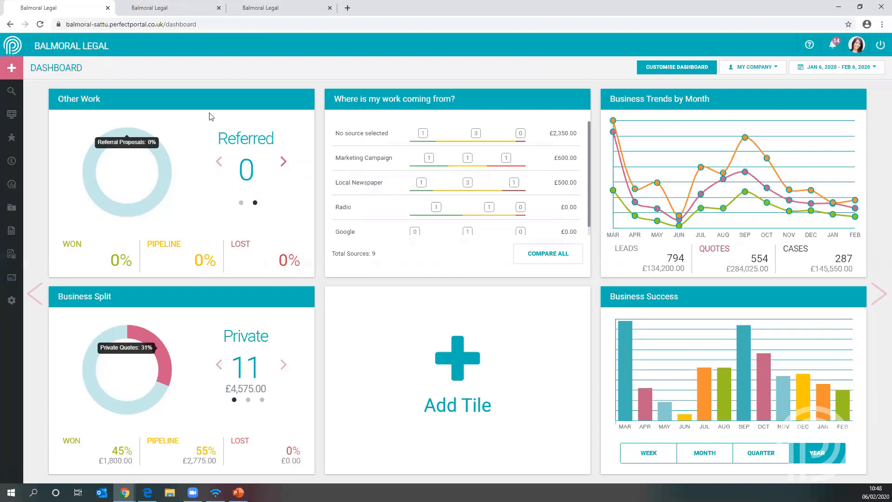
pyautogui.click(9, 73)
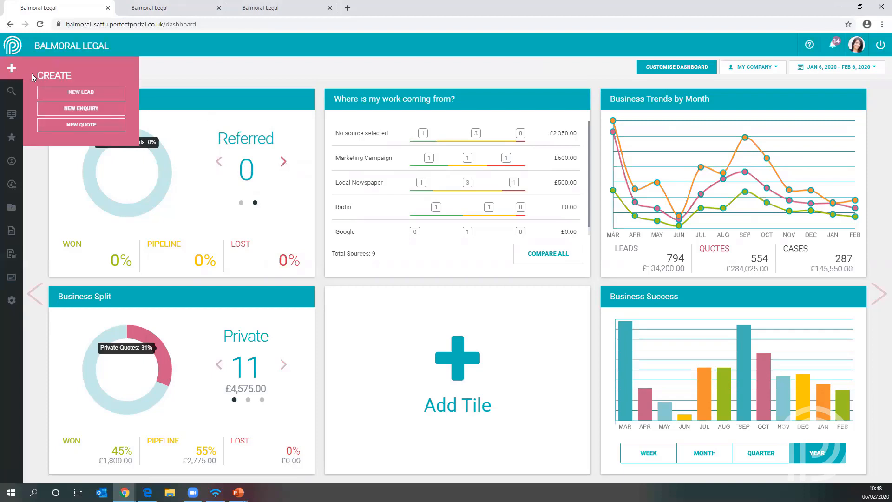
pyautogui.click(54, 111)
pyautogui.click(288, 160)
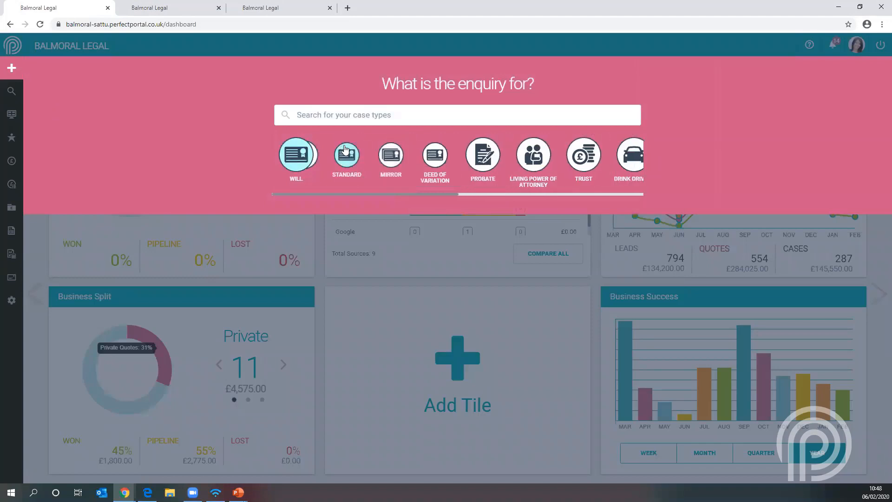
pyautogui.click(346, 156)
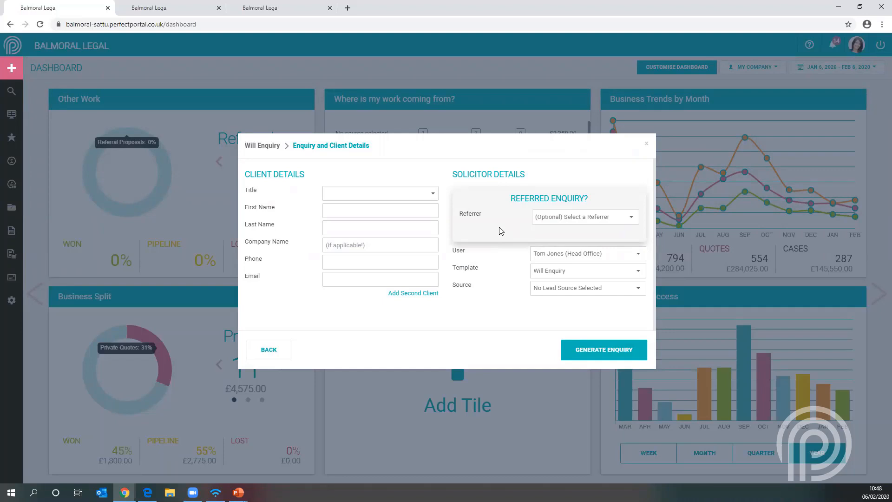
pyautogui.click(266, 352)
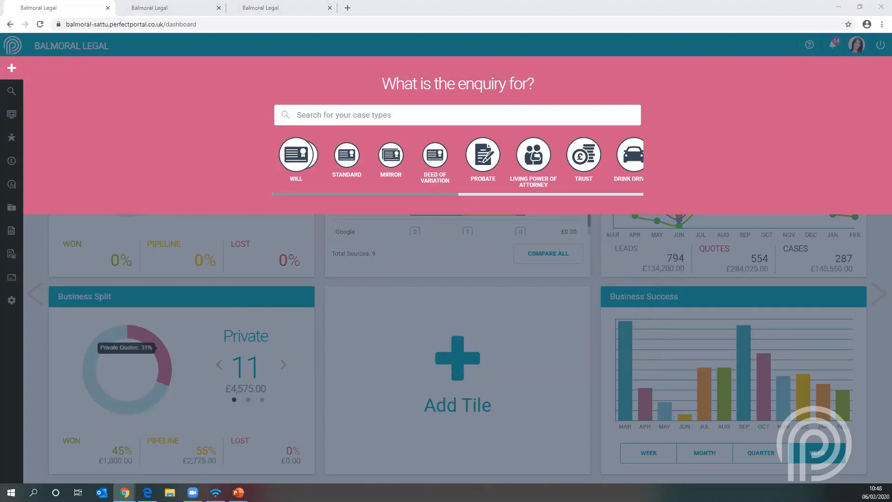
pyautogui.click(40, 240)
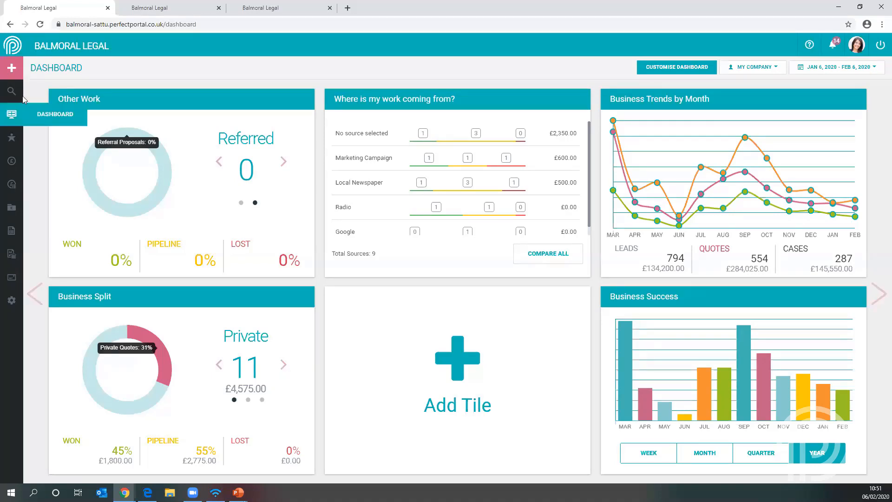
# - Start a new enquiry and look through the available case types to the end of the list
pyautogui.moveTo(16, 69)
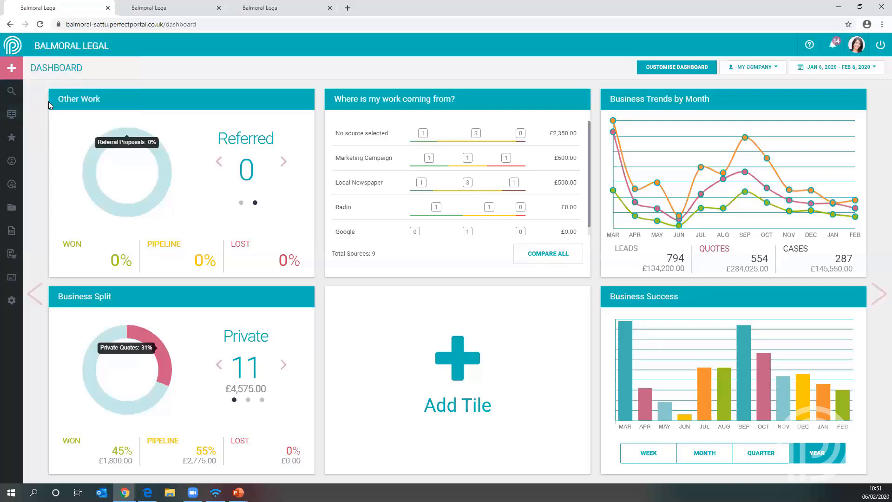
pyautogui.click(67, 109)
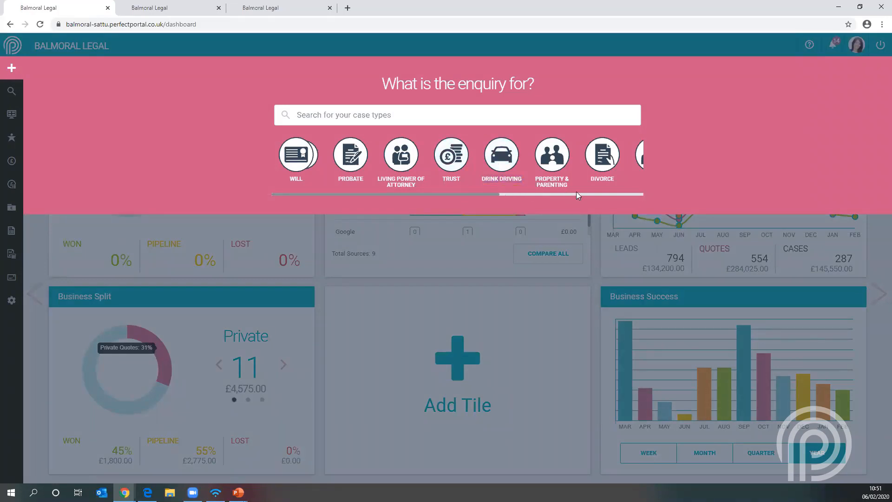
pyautogui.moveTo(498, 194); pyautogui.dragTo(641, 195)
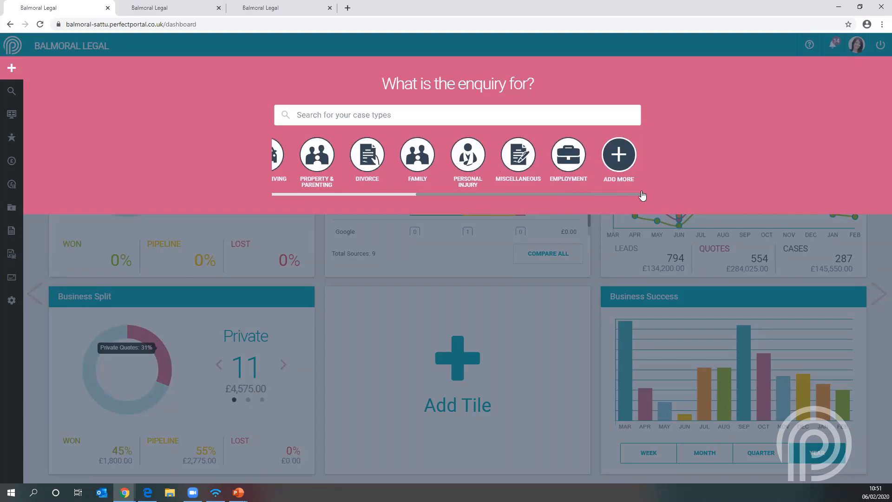